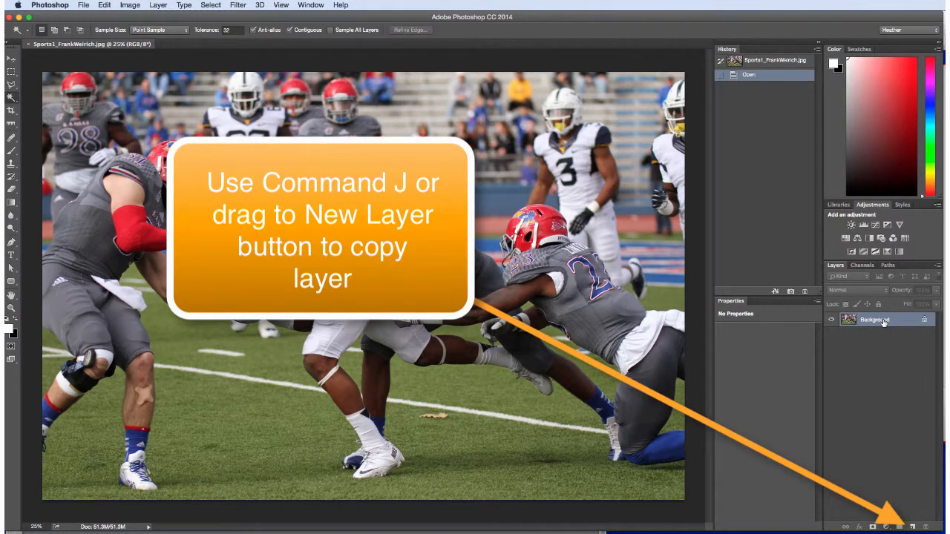
Duplicate the Background layer onto a new layer above it
drag(890, 322, 913, 526)
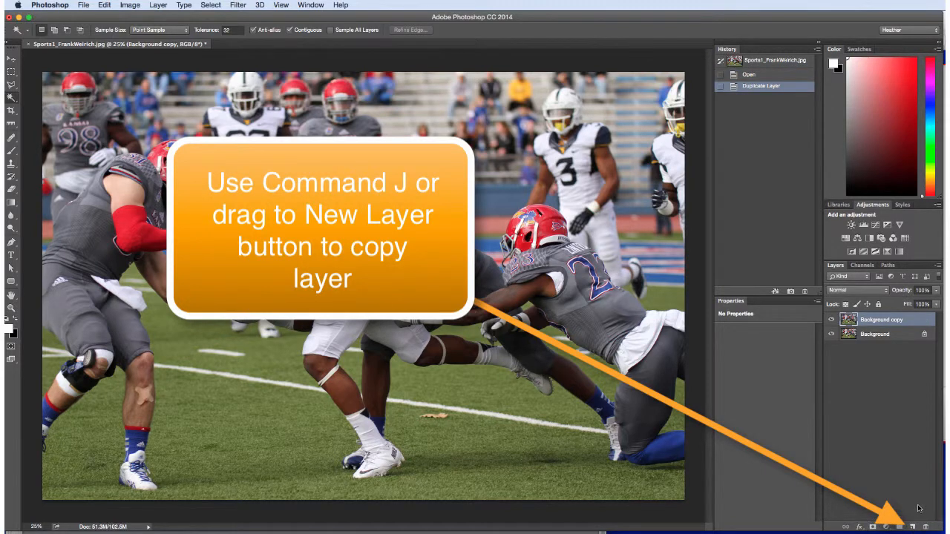
key(super+z)
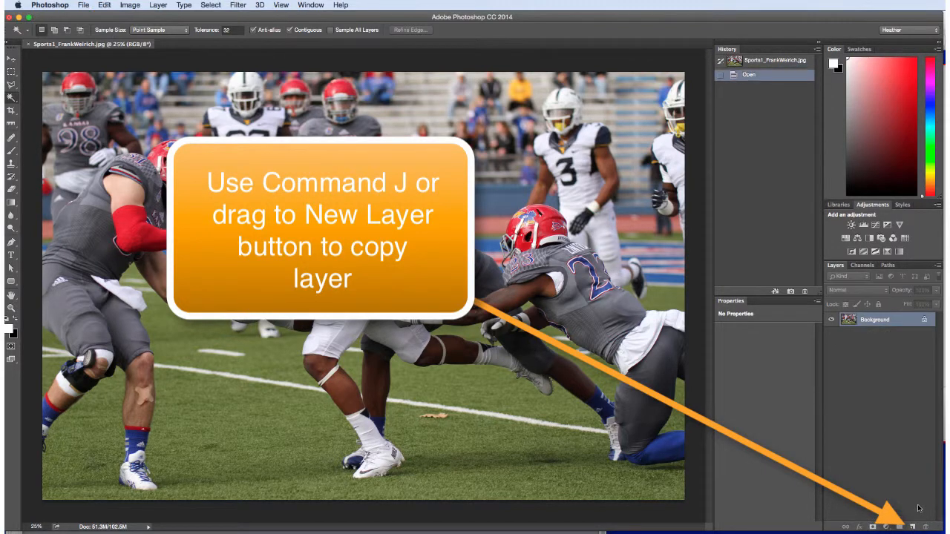
key(super+j)
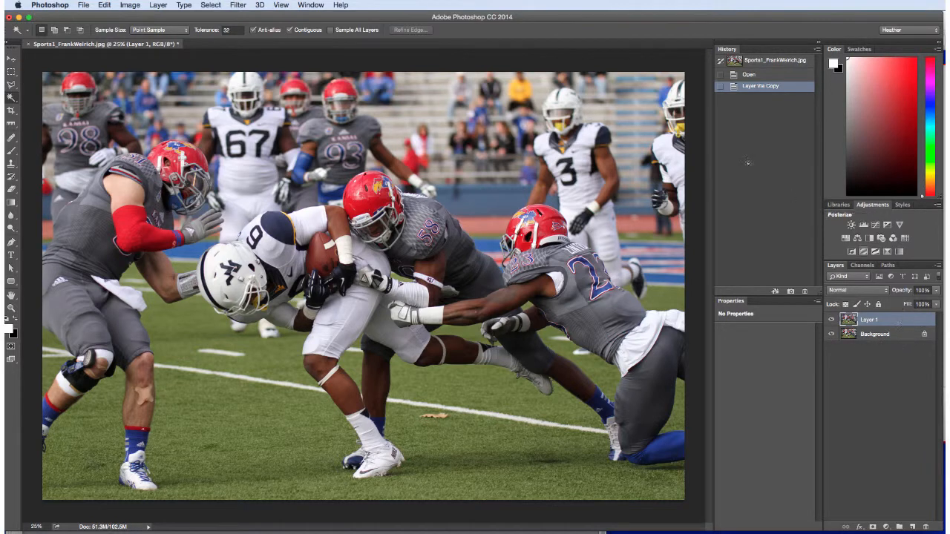
Try a Motion Blur with a 0° angle and 72-pixel distance on the copied layer, comparing the image with the preview off and on
click(239, 6)
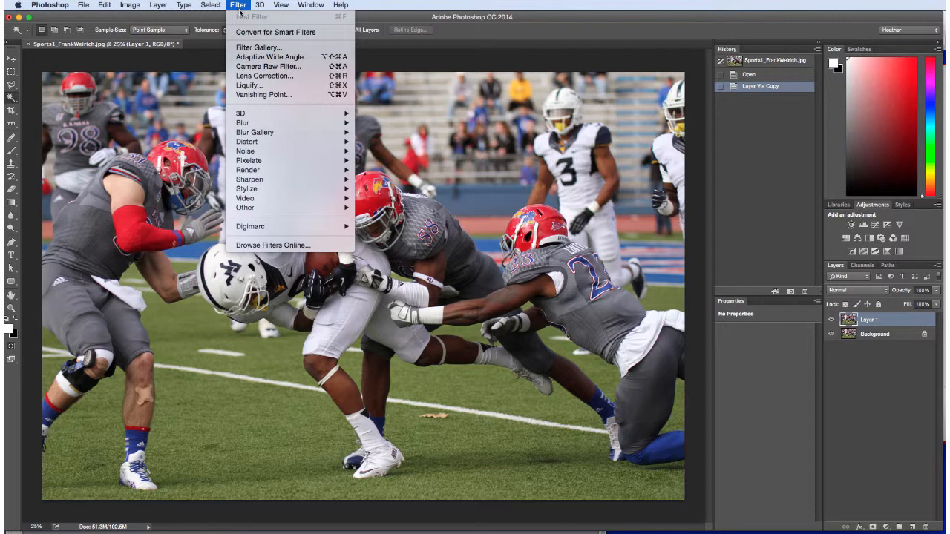
mouse_move(296, 126)
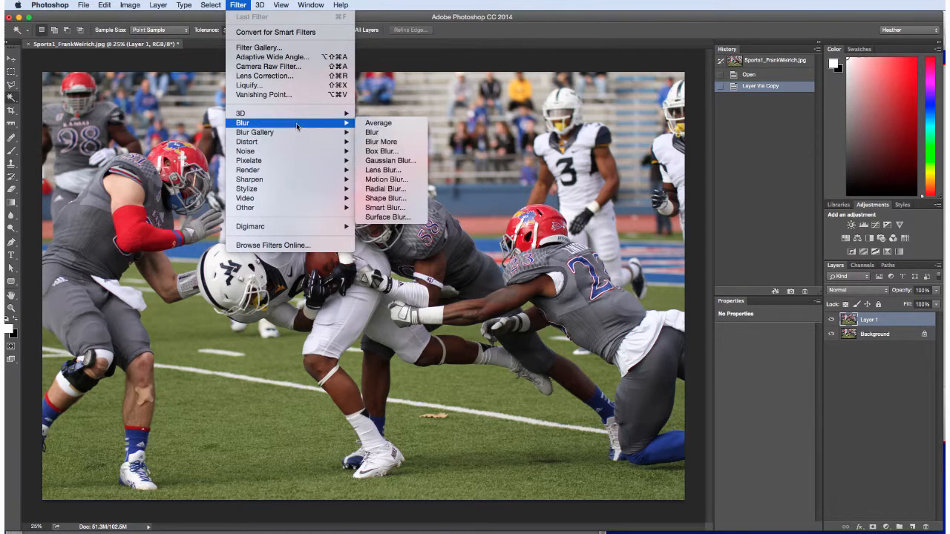
click(400, 185)
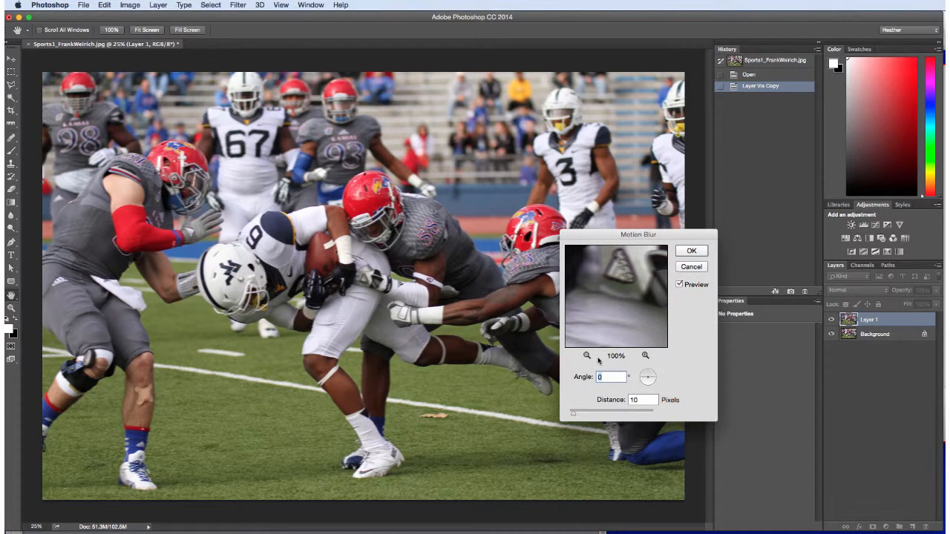
drag(617, 279, 620, 299)
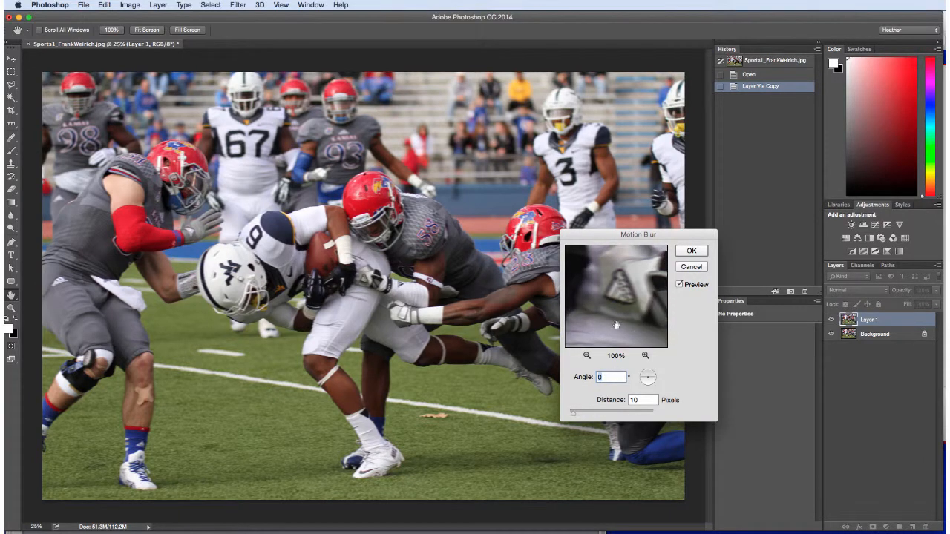
drag(574, 414, 596, 415)
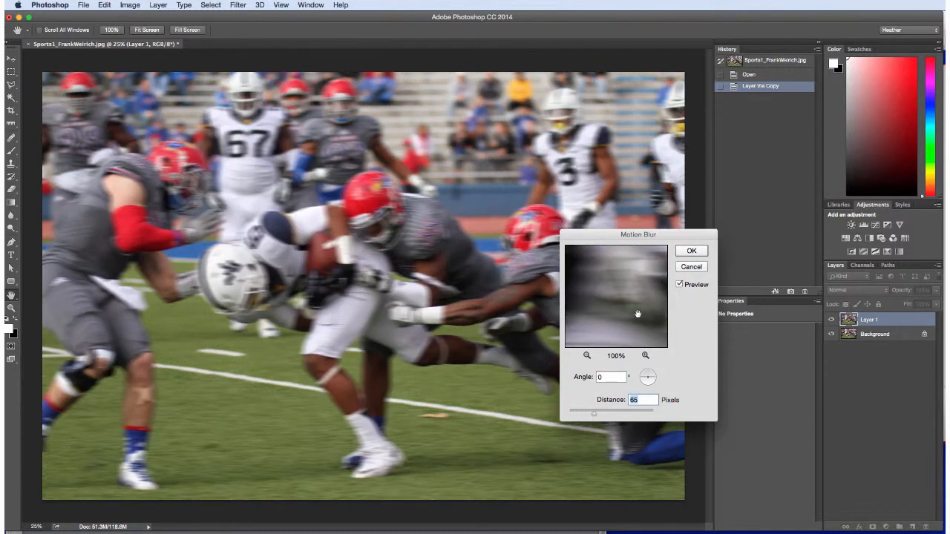
click(678, 285)
click(678, 285)
mouse_move(594, 414)
mouse_down()
mouse_move(605, 415)
mouse_move(595, 414)
mouse_up()
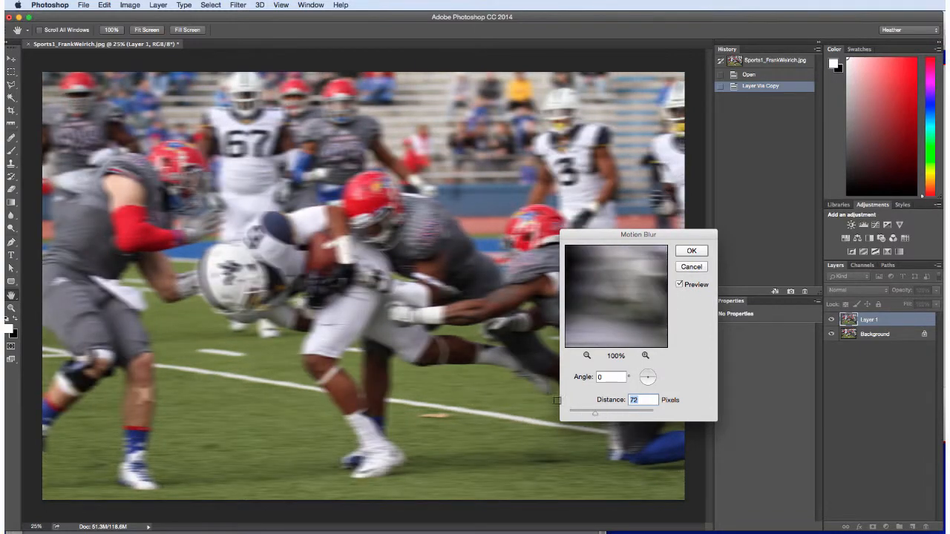
click(704, 268)
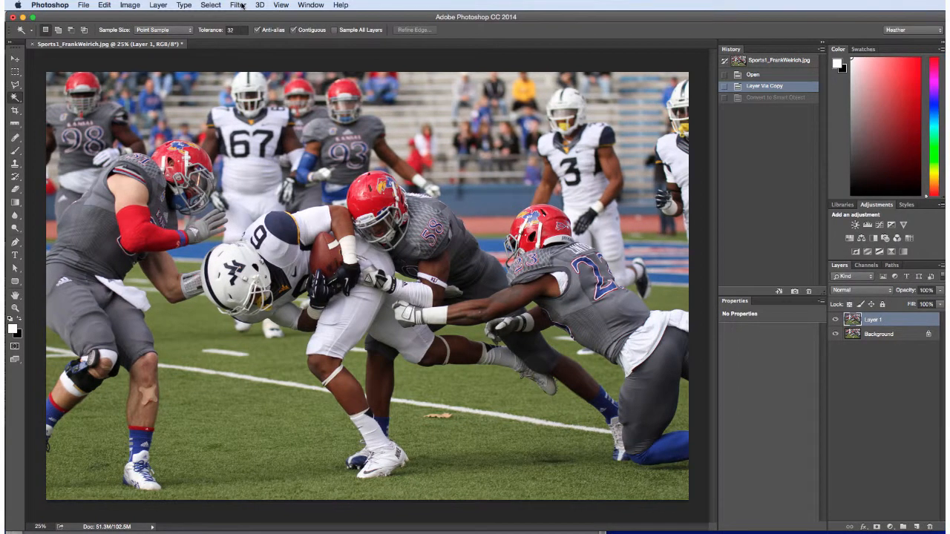
Try a Radial Blur on the copied layer with amount 21, the Spin method and Good quality
click(239, 5)
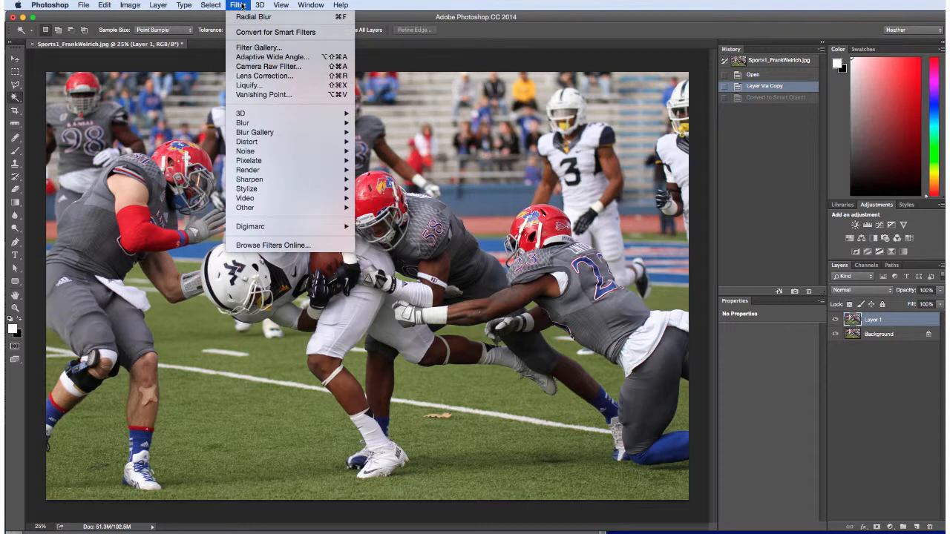
mouse_move(270, 126)
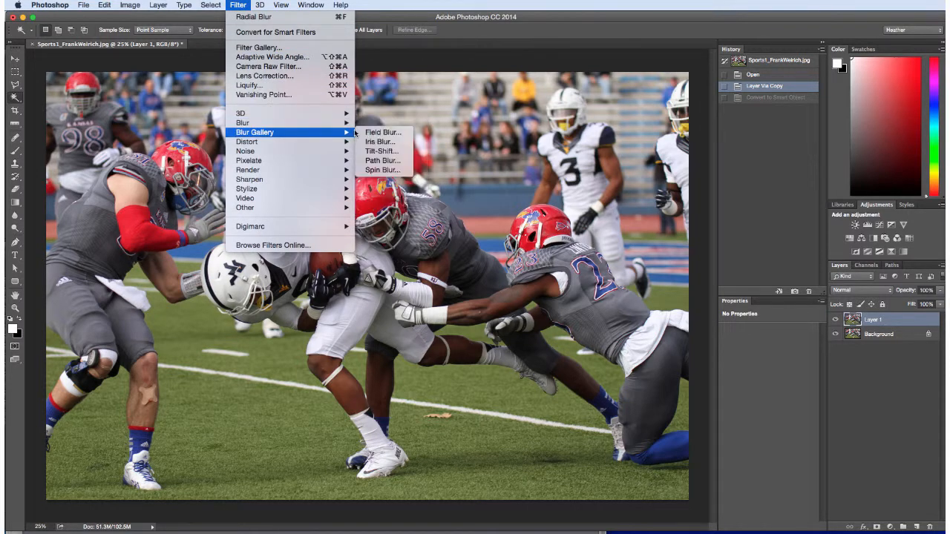
click(385, 189)
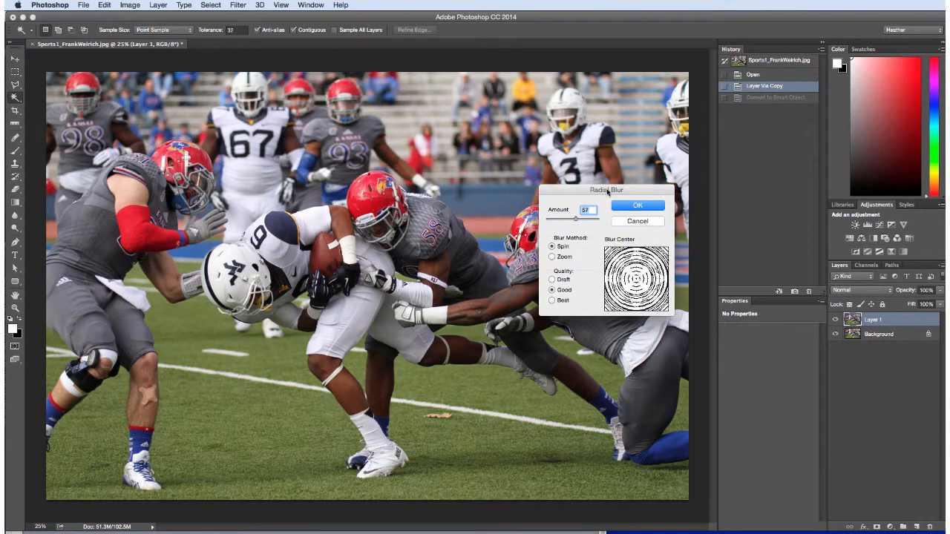
drag(606, 191, 534, 148)
drag(503, 176, 484, 181)
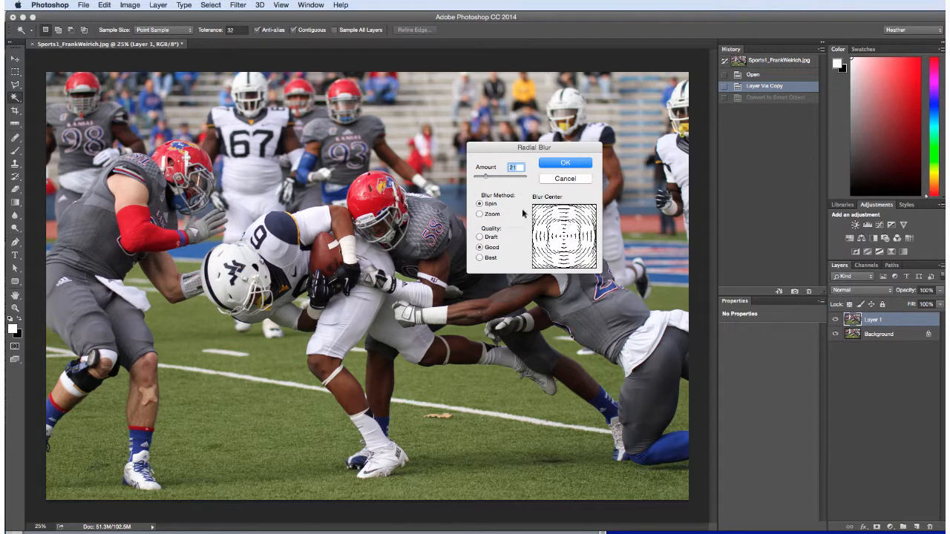
click(552, 164)
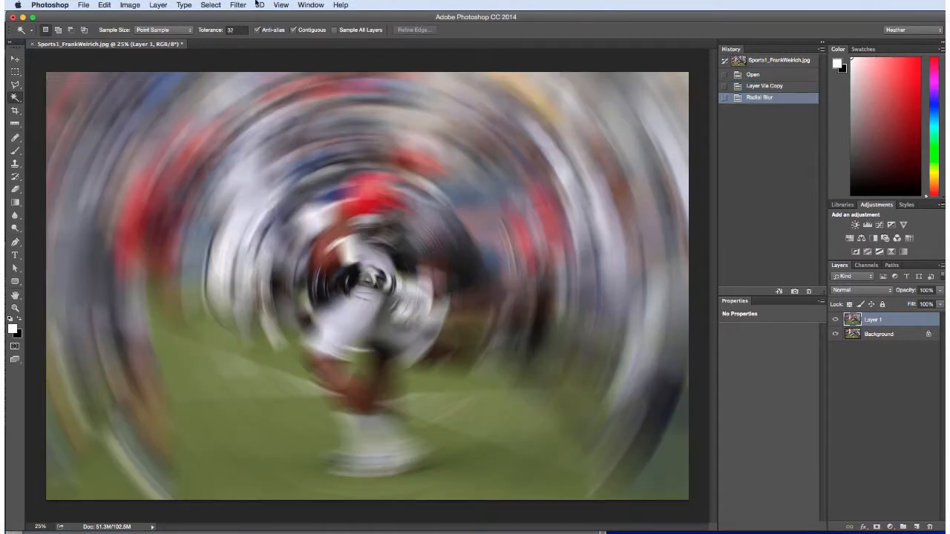
Compare the image with the blurred layer hidden and shown, and revert to the Layer Via Copy state
click(835, 321)
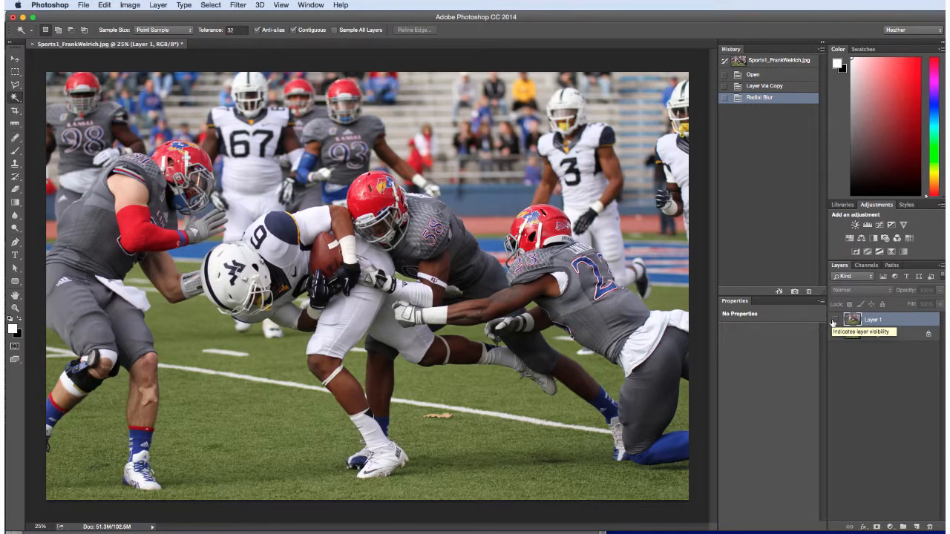
click(834, 321)
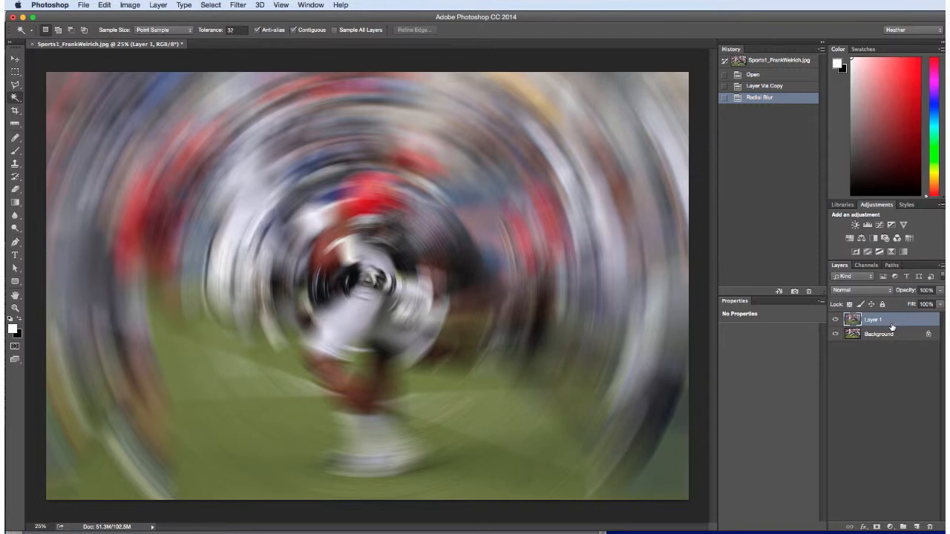
click(772, 86)
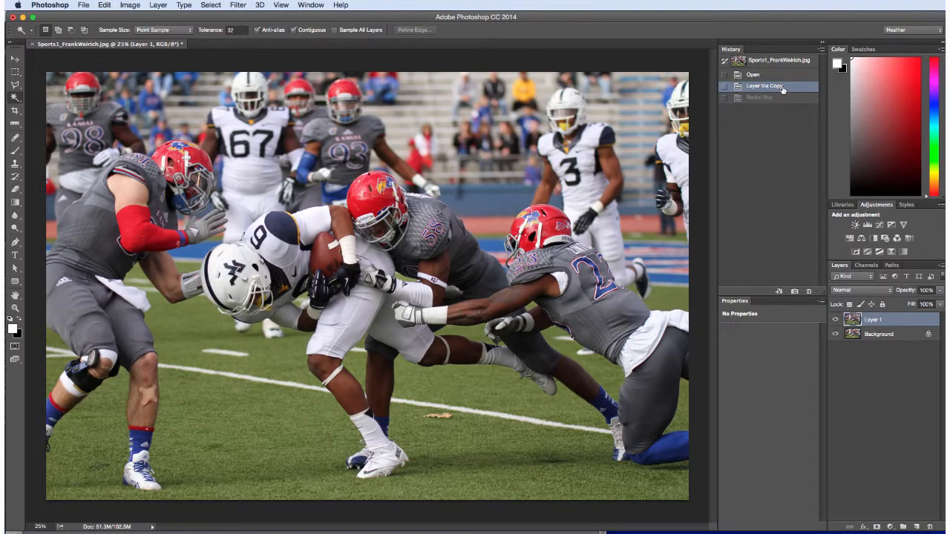
Convert Layer 1 to a smart object
click(159, 5)
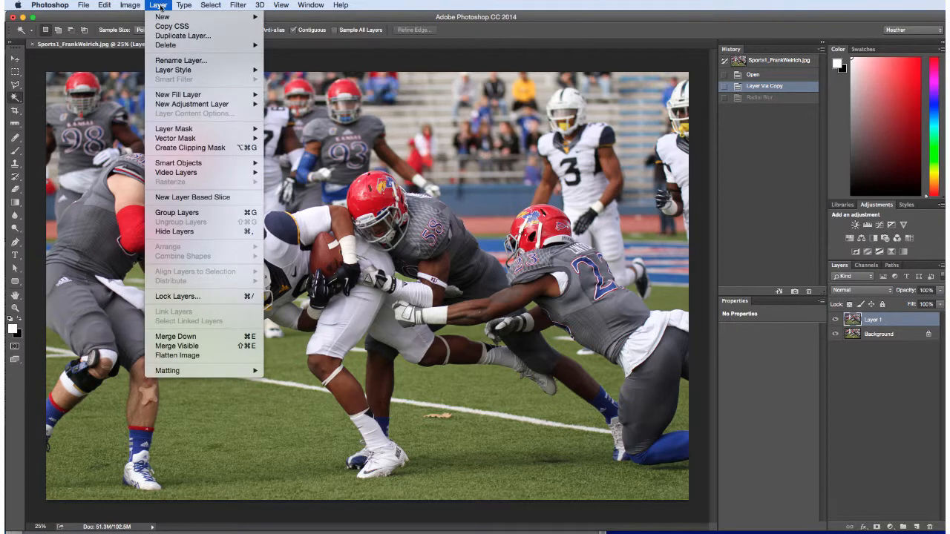
mouse_move(192, 165)
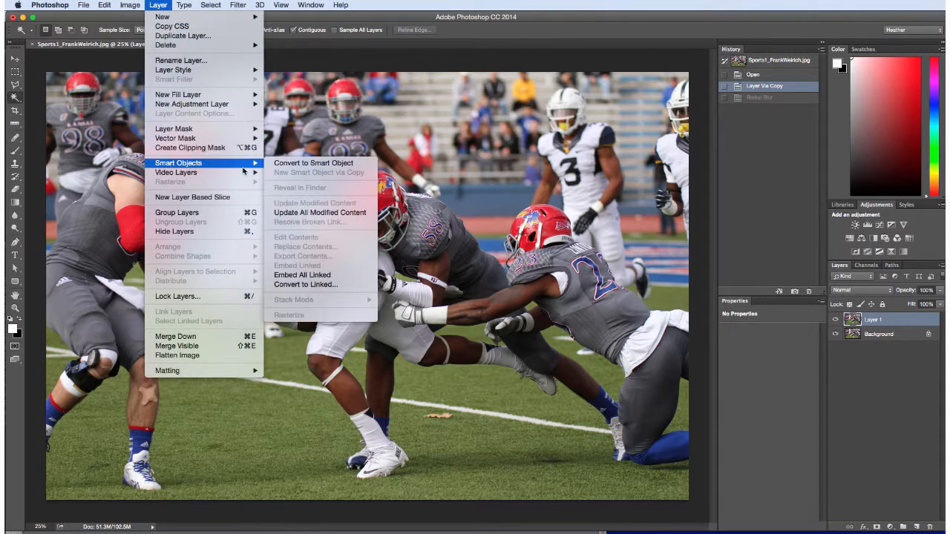
click(302, 164)
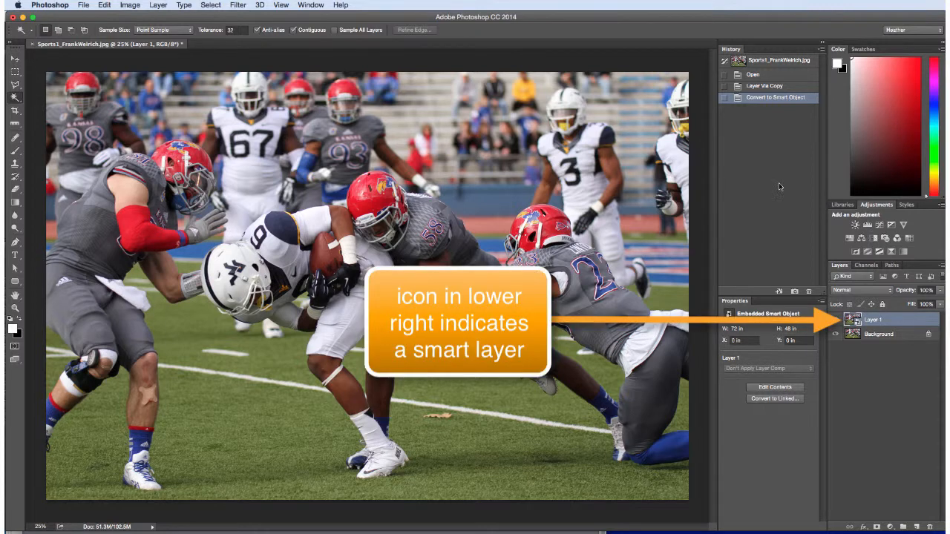
Apply a Radial Blur smart filter with amount 21 to Layer 1, and check its blending options without changing them
click(238, 9)
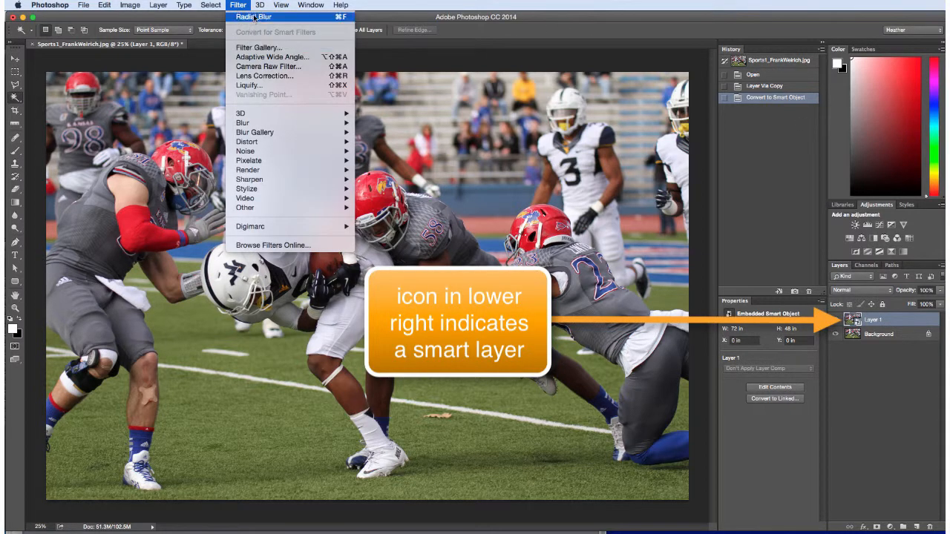
click(254, 16)
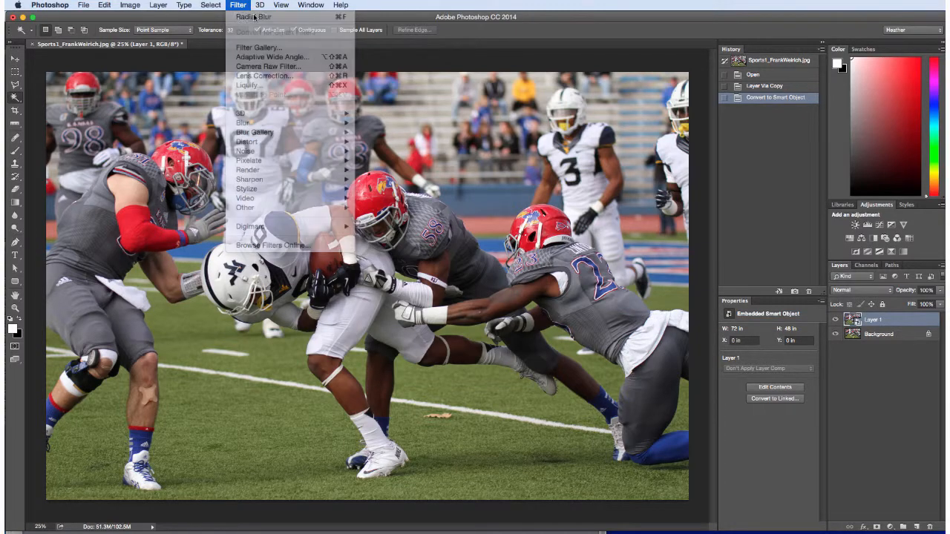
click(580, 164)
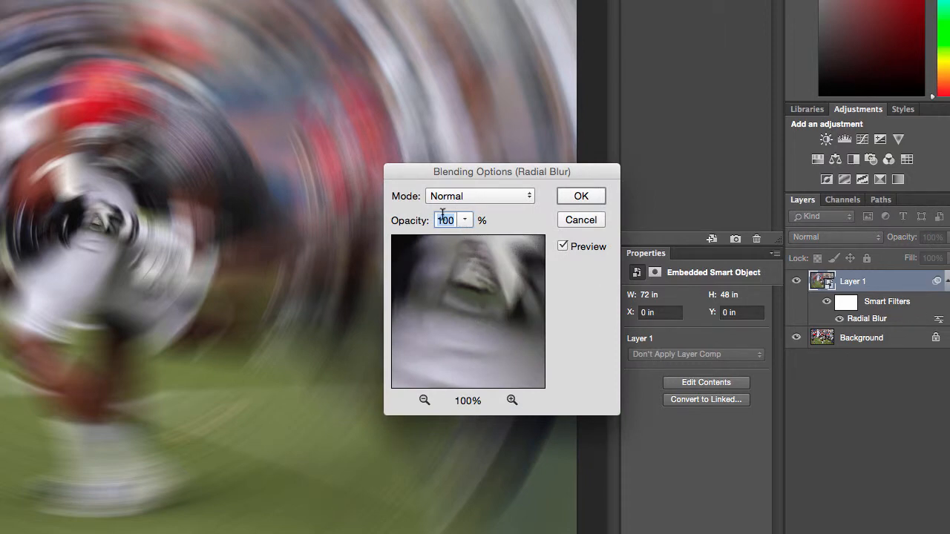
click(573, 219)
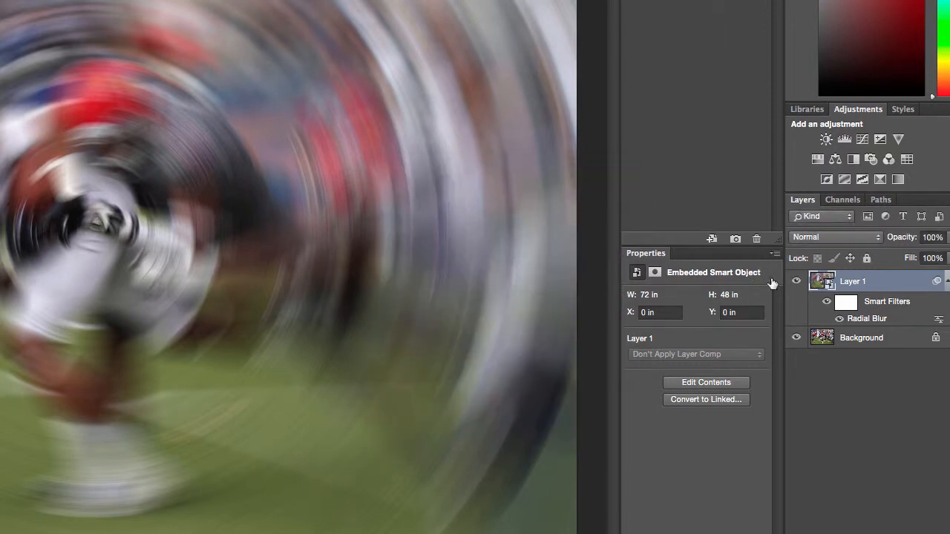
Slightly increase the amount of the Radial Blur smart filter on Layer 1
double_click(865, 319)
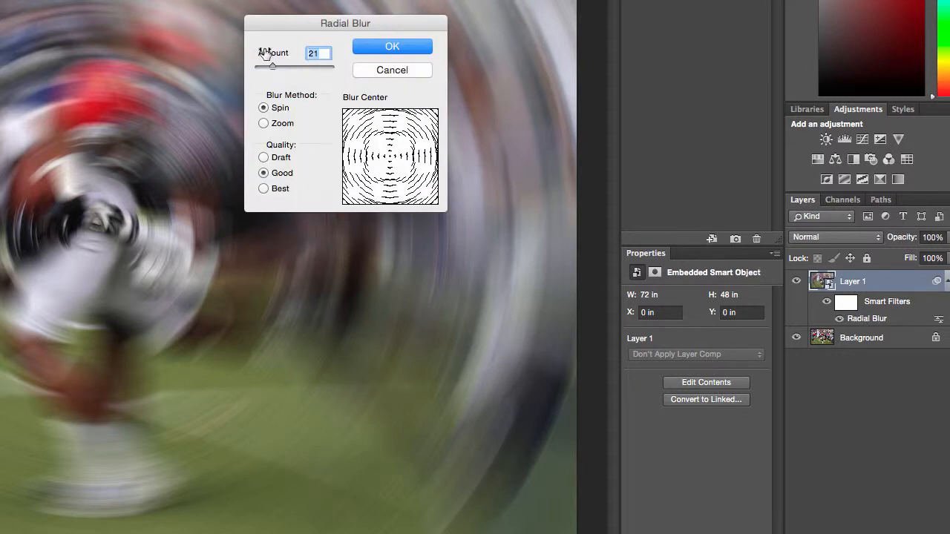
drag(274, 66, 278, 66)
click(392, 47)
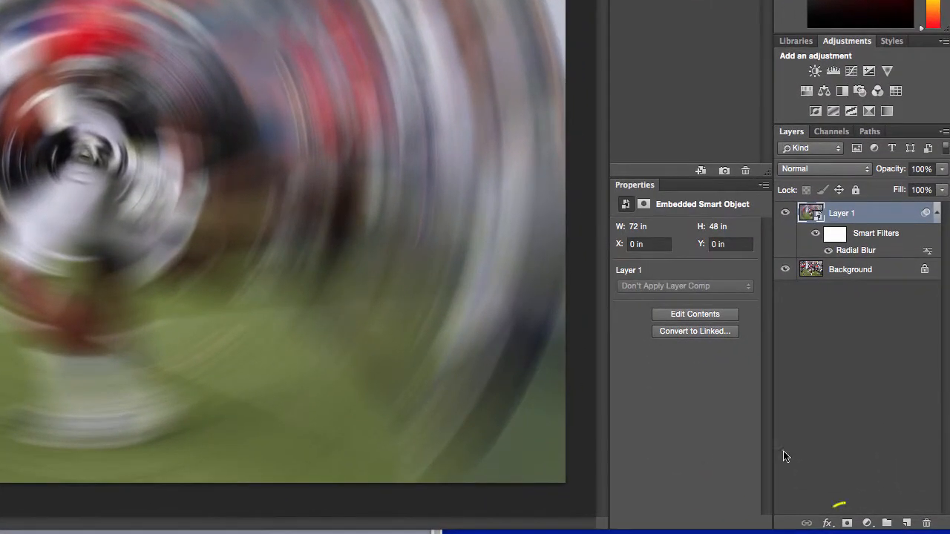
Add a layer mask to Layer 1 and set up the Brush tool with a size of about 178 px and black as the foreground color
click(847, 524)
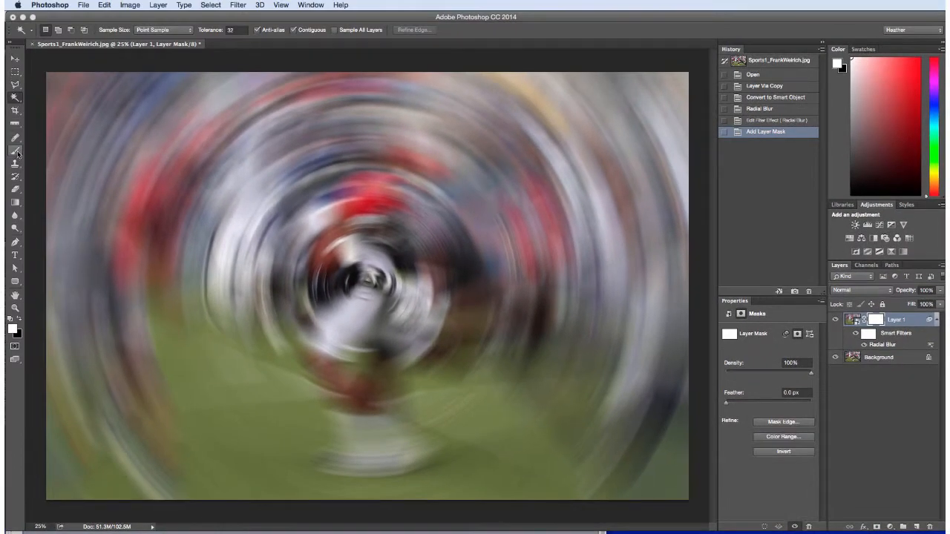
click(15, 150)
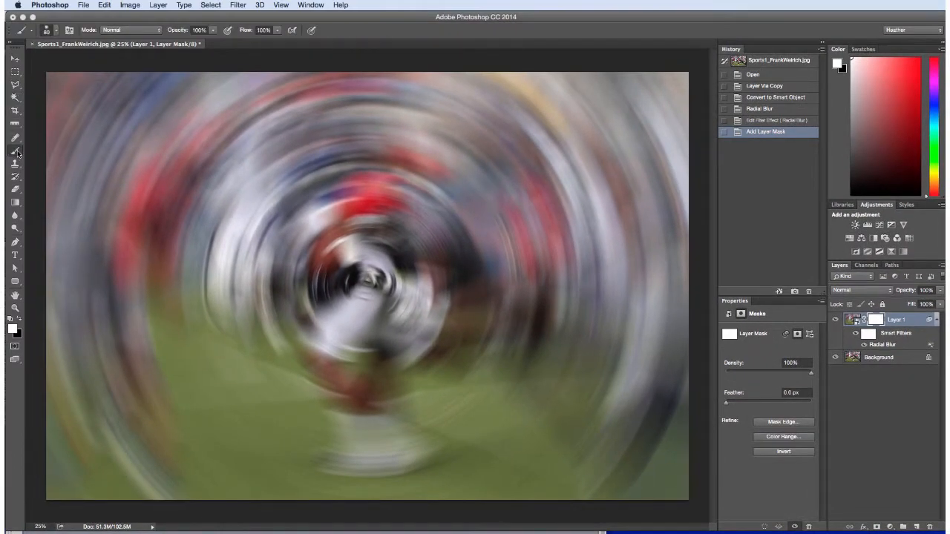
click(54, 32)
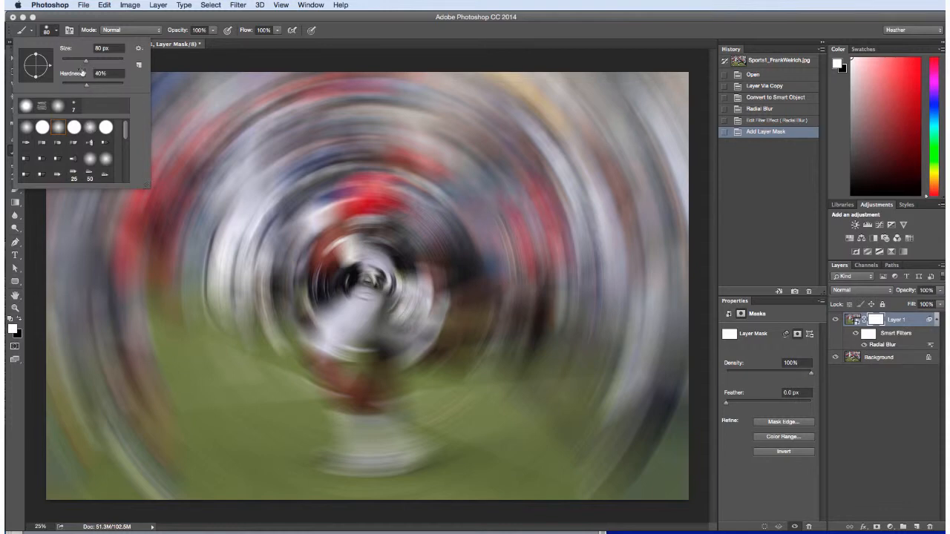
drag(86, 63, 97, 63)
click(19, 320)
click(19, 320)
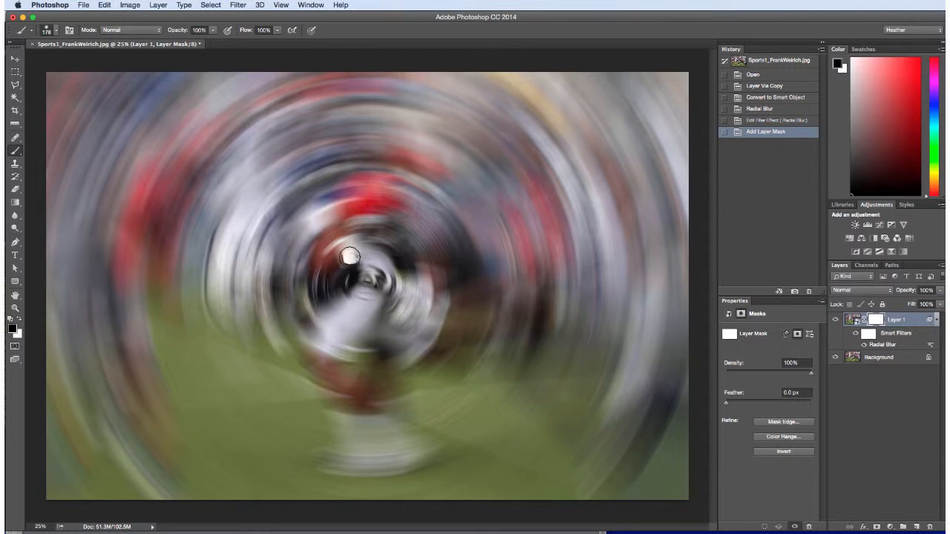
Paint black on the mask with an enlarged brush over the ball carrier's head and torso and the tackler holding him
mouse_move(350, 257)
mouse_down()
mouse_move(369, 274)
mouse_move(367, 259)
mouse_move(349, 254)
mouse_move(356, 276)
mouse_up()
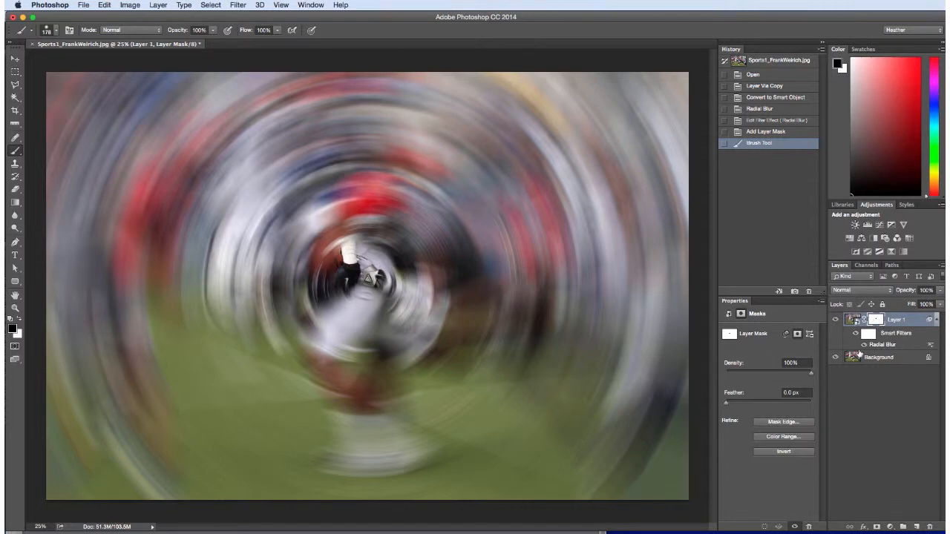
click(358, 295)
key(bracketright)
key(bracketright)
key(bracketright)
key(bracketright)
key(bracketright)
key(bracketright)
key(bracketright)
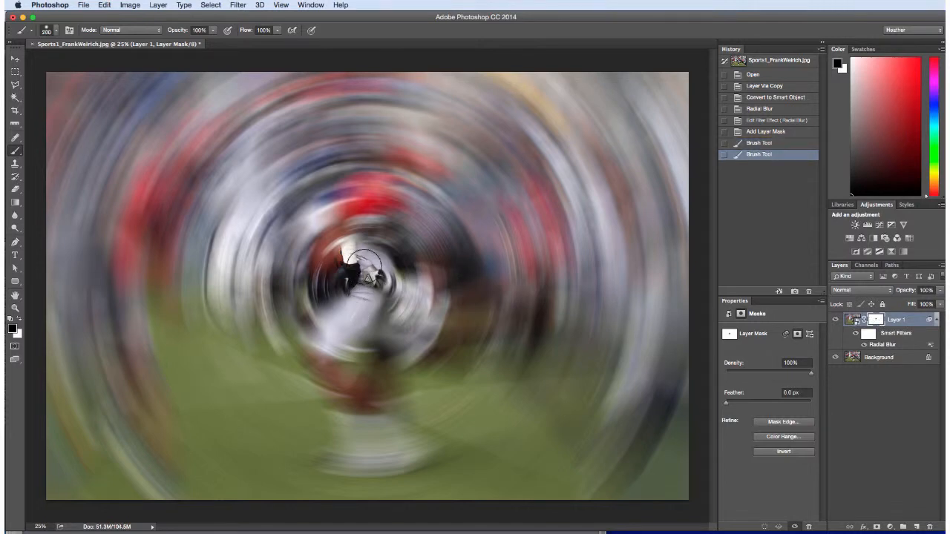
mouse_move(357, 265)
mouse_down()
mouse_move(351, 252)
mouse_move(383, 242)
mouse_move(408, 250)
mouse_move(365, 221)
mouse_move(354, 244)
mouse_move(315, 236)
mouse_move(299, 257)
mouse_move(271, 248)
mouse_move(245, 274)
mouse_move(256, 282)
mouse_move(236, 278)
mouse_move(305, 254)
mouse_move(332, 272)
mouse_move(334, 308)
mouse_move(355, 306)
mouse_move(414, 236)
mouse_move(445, 266)
mouse_move(468, 247)
mouse_move(478, 253)
mouse_move(449, 277)
mouse_move(464, 282)
mouse_move(397, 297)
mouse_up()
Paint black on the mask with a progressively smaller brush, down to 125 px, over the ball carrier's thigh, knee and shin
key(bracketleft)
key(bracketleft)
key(bracketleft)
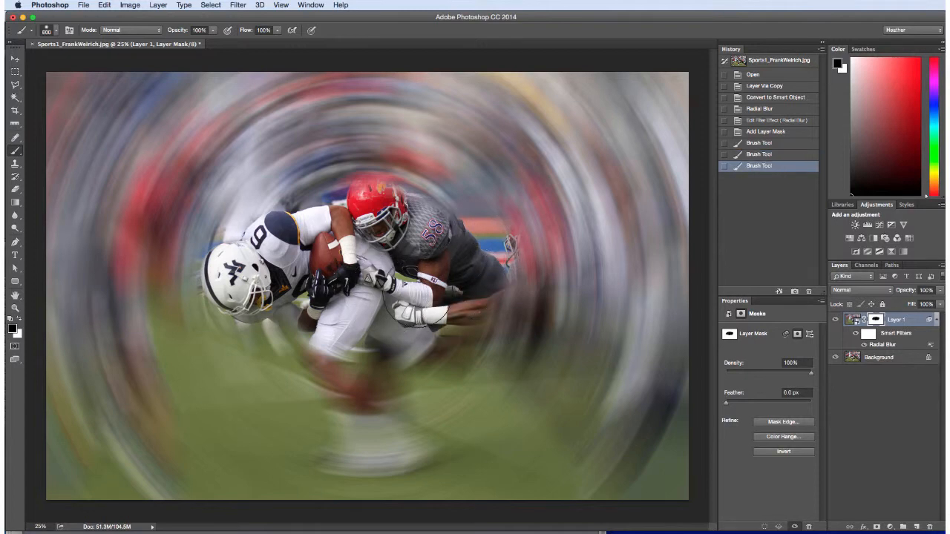
key(bracketleft)
key(bracketleft)
mouse_move(338, 338)
mouse_down()
mouse_move(325, 366)
mouse_move(370, 406)
mouse_move(341, 372)
mouse_move(364, 382)
mouse_move(376, 406)
mouse_move(362, 382)
mouse_move(357, 390)
mouse_move(345, 382)
mouse_move(243, 401)
mouse_up()
key(bracketleft)
key(bracketleft)
key(bracketleft)
key(bracketleft)
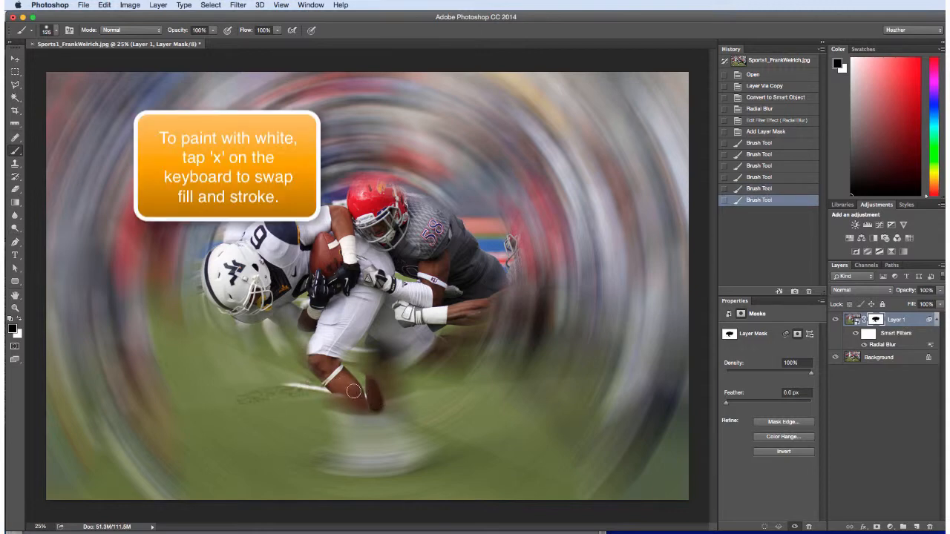
Paint white on the mask over the stray sharp grass beside the ball carrier's leg, and return to black as the foreground color
key(x)
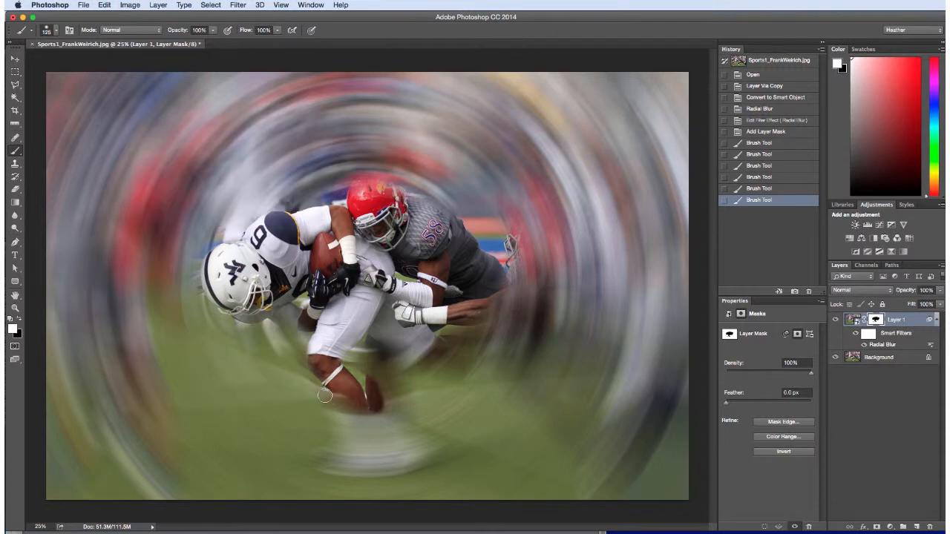
mouse_move(311, 386)
mouse_down()
mouse_move(374, 406)
mouse_move(343, 423)
mouse_move(370, 401)
mouse_move(356, 406)
mouse_move(341, 390)
mouse_move(348, 402)
mouse_move(332, 383)
mouse_move(387, 451)
mouse_move(350, 452)
mouse_move(354, 470)
mouse_move(341, 467)
mouse_move(381, 411)
mouse_move(377, 351)
mouse_move(373, 403)
mouse_move(371, 357)
mouse_move(349, 364)
mouse_move(367, 344)
mouse_up()
key(x)
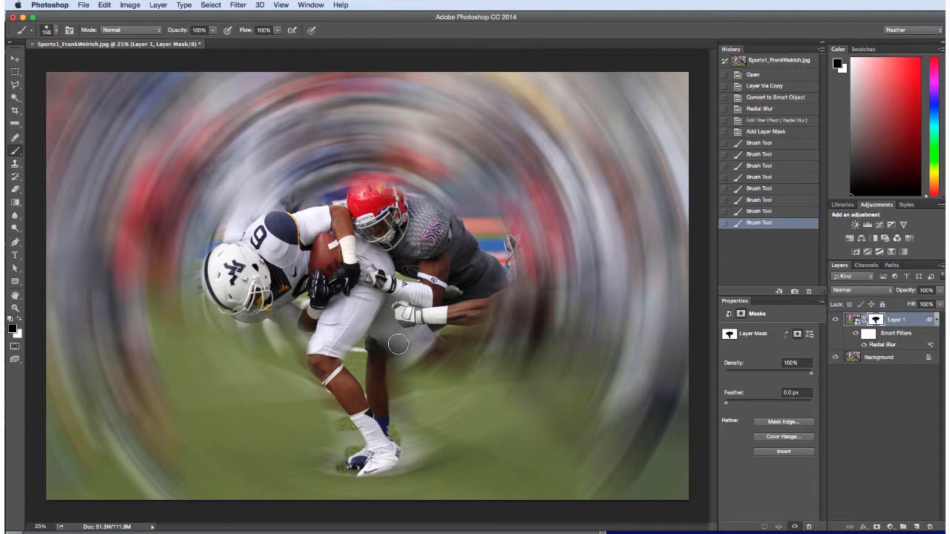
Paint black on the mask with an enlarged brush over the ball carrier's raised leg and the second tackler in the red helmet
key(bracketright)
key(bracketright)
key(bracketright)
key(bracketright)
key(bracketright)
key(bracketright)
key(bracketright)
key(bracketright)
key(bracketright)
key(bracketright)
key(bracketright)
key(bracketright)
mouse_move(344, 291)
mouse_down()
mouse_move(278, 282)
mouse_move(267, 291)
mouse_move(312, 315)
mouse_move(352, 367)
mouse_move(370, 362)
mouse_move(410, 302)
mouse_move(449, 319)
mouse_move(464, 304)
mouse_move(452, 287)
mouse_move(487, 305)
mouse_move(538, 244)
mouse_move(526, 295)
mouse_move(539, 289)
mouse_move(535, 273)
mouse_move(509, 278)
mouse_move(509, 325)
mouse_move(476, 307)
mouse_move(371, 375)
mouse_up()
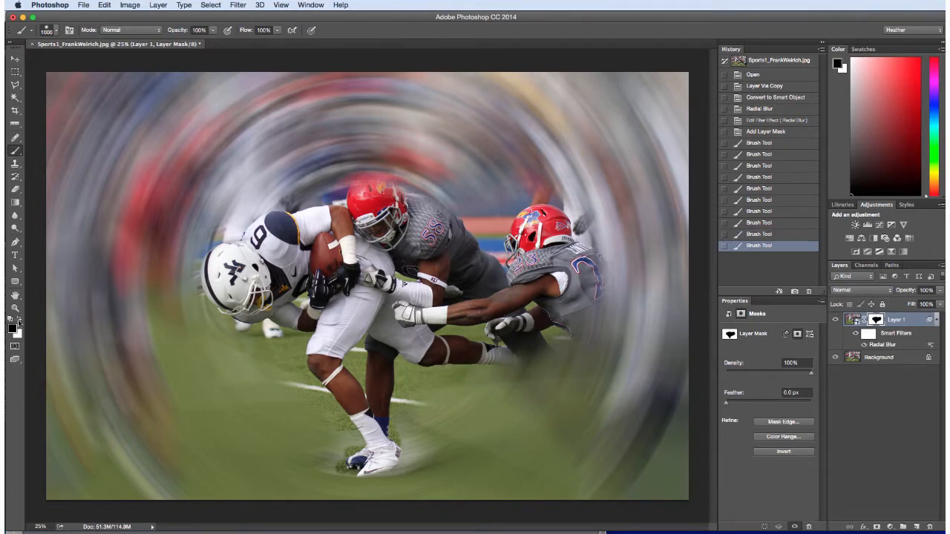
Paint white on the mask with a much smaller brush over the sharp grass around the blue cleat
click(15, 308)
drag(458, 459, 426, 486)
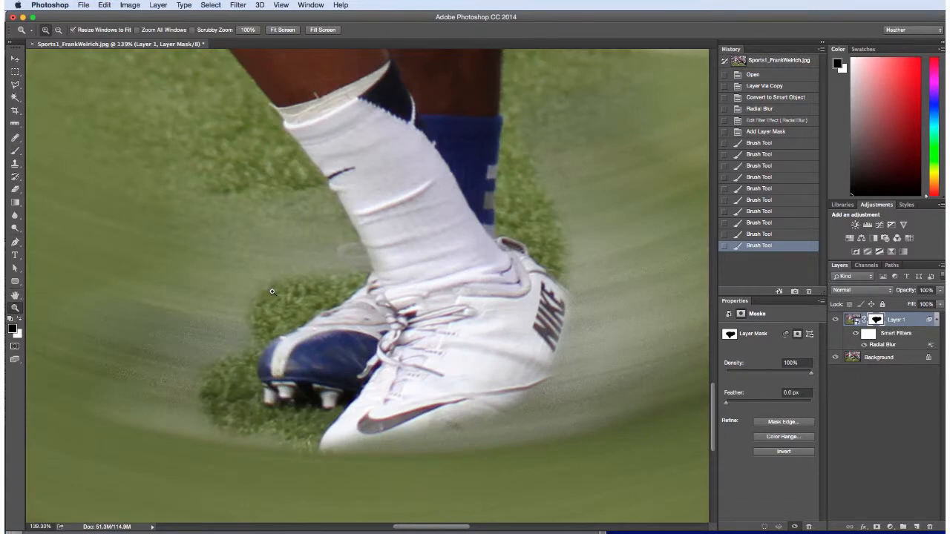
key(x)
key(b)
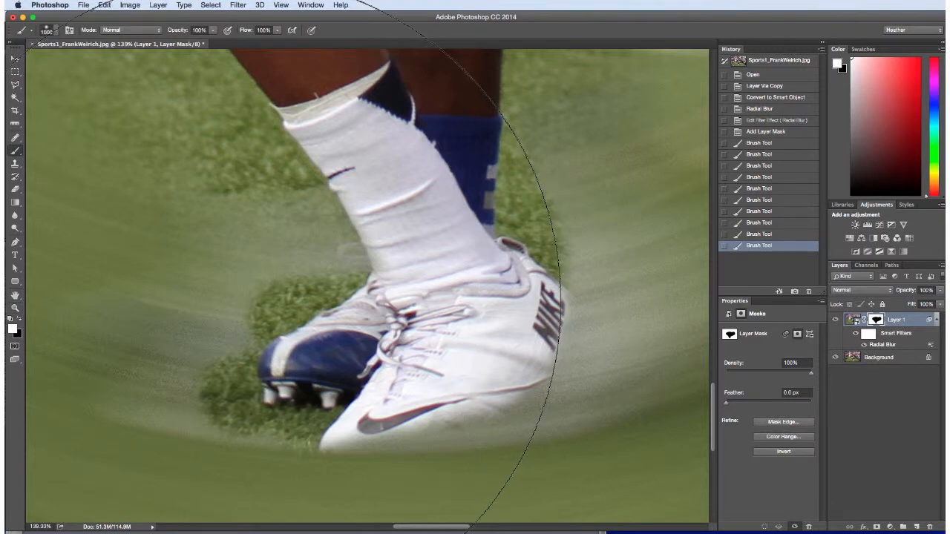
key(bracketleft)
key(bracketleft)
key(bracketleft)
key(bracketleft)
key(bracketleft)
key(bracketleft)
key(bracketleft)
key(bracketleft)
key(bracketleft)
key(bracketleft)
key(bracketleft)
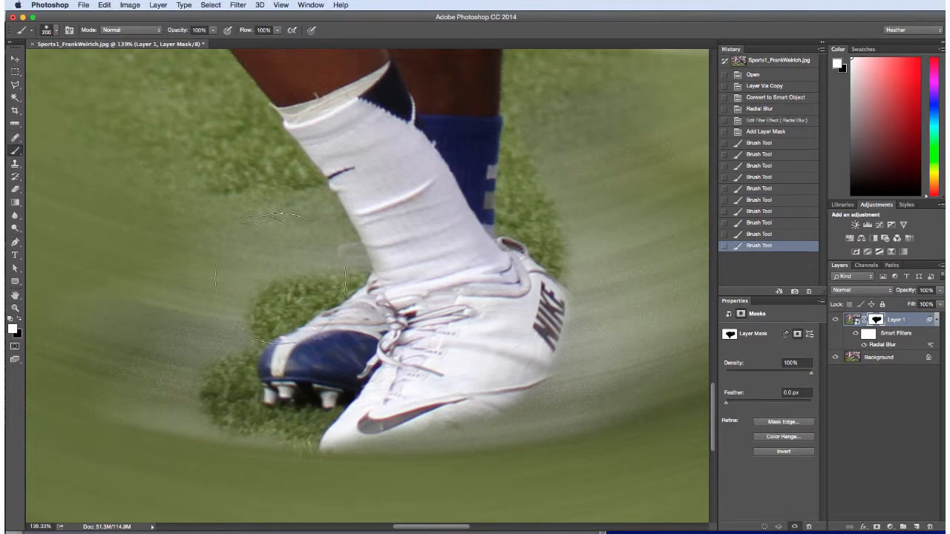
key(bracketleft)
key(bracketleft)
key(bracketleft)
key(bracketleft)
mouse_move(277, 296)
mouse_down()
mouse_move(263, 315)
mouse_move(343, 284)
mouse_move(306, 313)
mouse_move(258, 321)
mouse_move(230, 343)
mouse_move(230, 393)
mouse_move(227, 360)
mouse_move(221, 395)
mouse_move(251, 424)
mouse_move(297, 430)
mouse_up()
Reduce the brush to 30 px and paint white on the mask over the grass between the blue cleat and the white shoe's toe
key(bracketleft)
key(bracketleft)
key(bracketleft)
key(bracketleft)
key(bracketleft)
key(bracketleft)
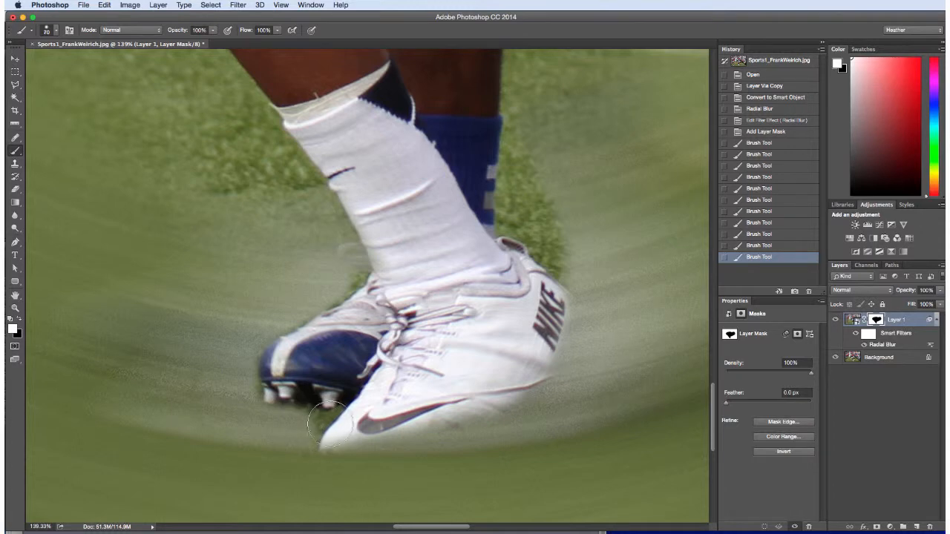
key(bracketleft)
mouse_move(322, 419)
mouse_down()
mouse_move(307, 444)
mouse_move(320, 425)
mouse_move(325, 448)
mouse_up()
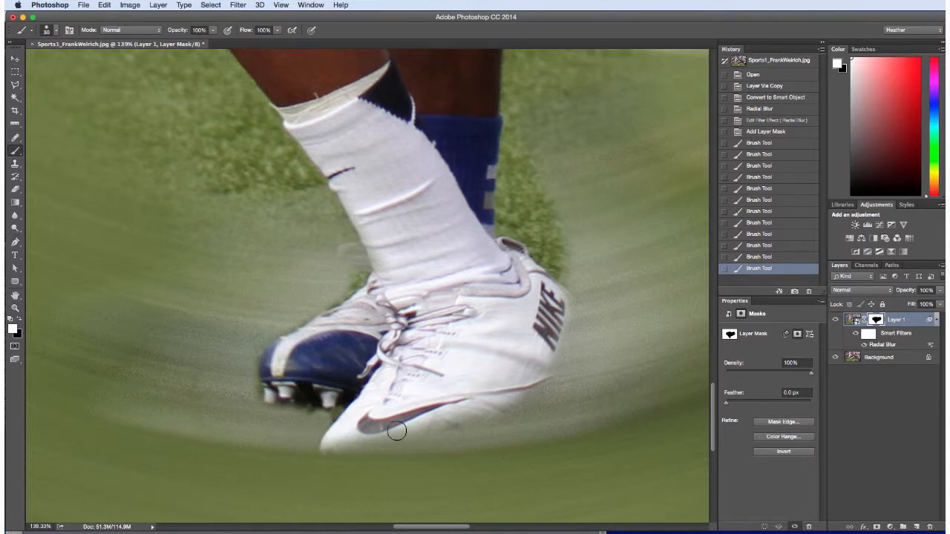
Paint black on the mask along the white shoe's toe, sole and heel, and white over the grass beside the blue sock
key(x)
mouse_move(382, 438)
mouse_down()
mouse_move(340, 448)
mouse_move(505, 396)
mouse_move(568, 353)
mouse_move(578, 326)
mouse_move(563, 306)
mouse_move(560, 339)
mouse_move(556, 289)
mouse_up()
key(x)
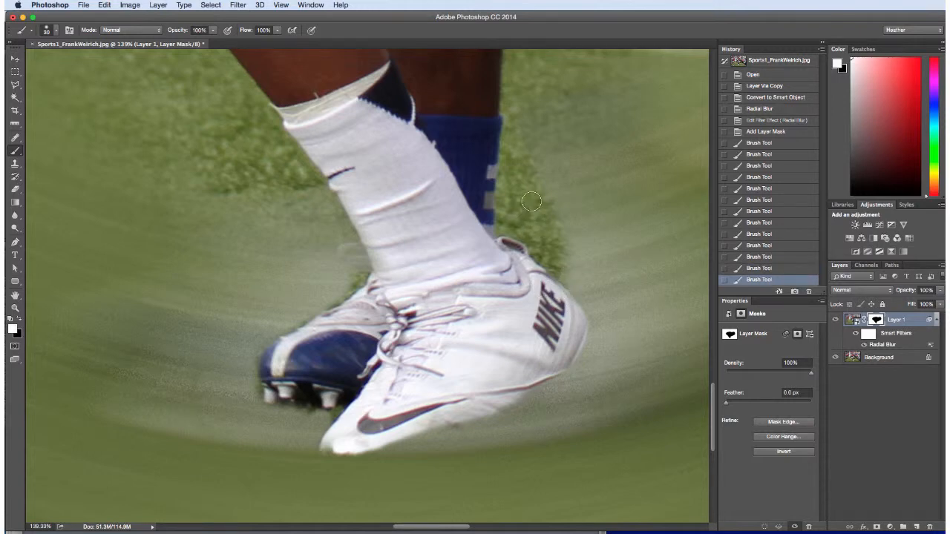
mouse_move(528, 202)
mouse_down()
mouse_move(546, 258)
mouse_move(540, 196)
mouse_move(561, 274)
mouse_move(507, 223)
mouse_move(517, 139)
mouse_move(518, 205)
mouse_move(542, 195)
mouse_up()
key(super+0)
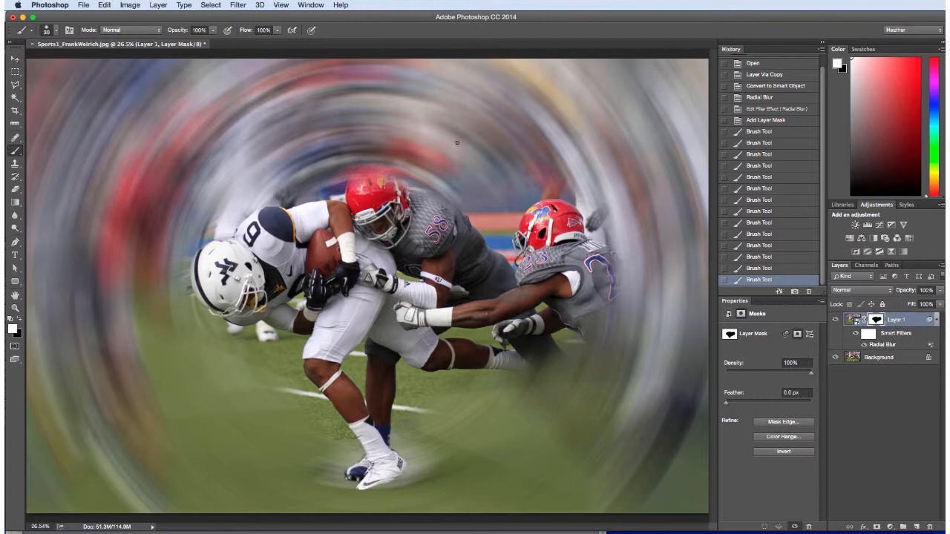
Review the Radial Blur smart filter's settings on Layer 1 and accept them without changes
double_click(884, 345)
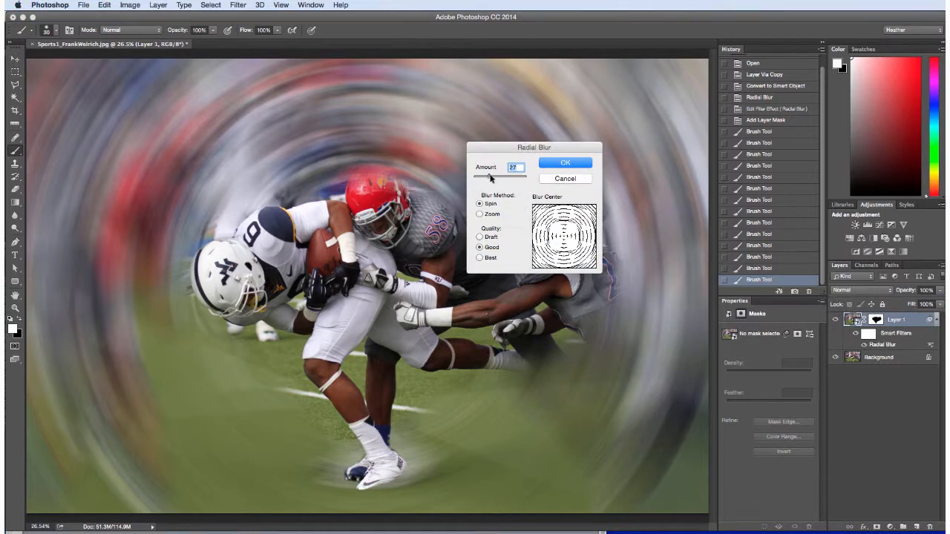
click(564, 163)
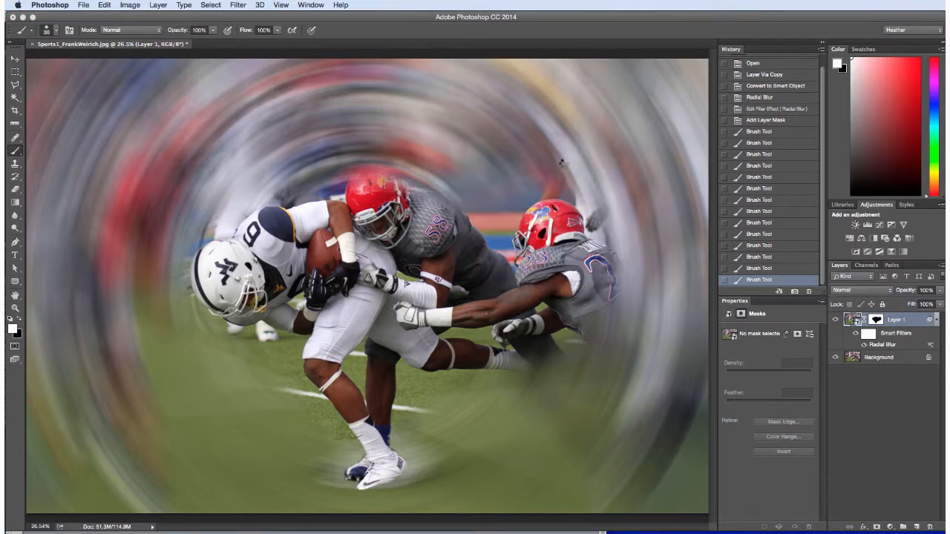